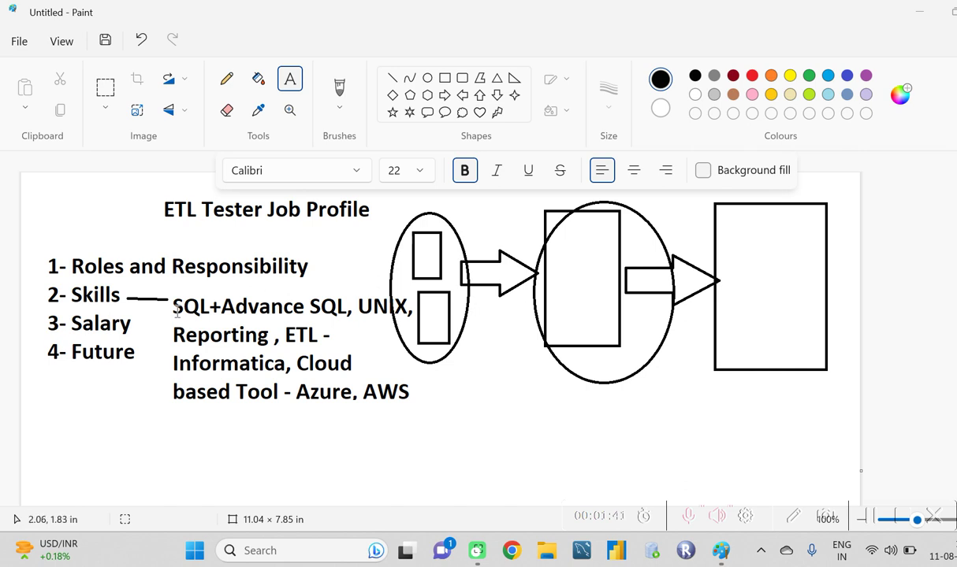
drag(178, 308, 210, 310)
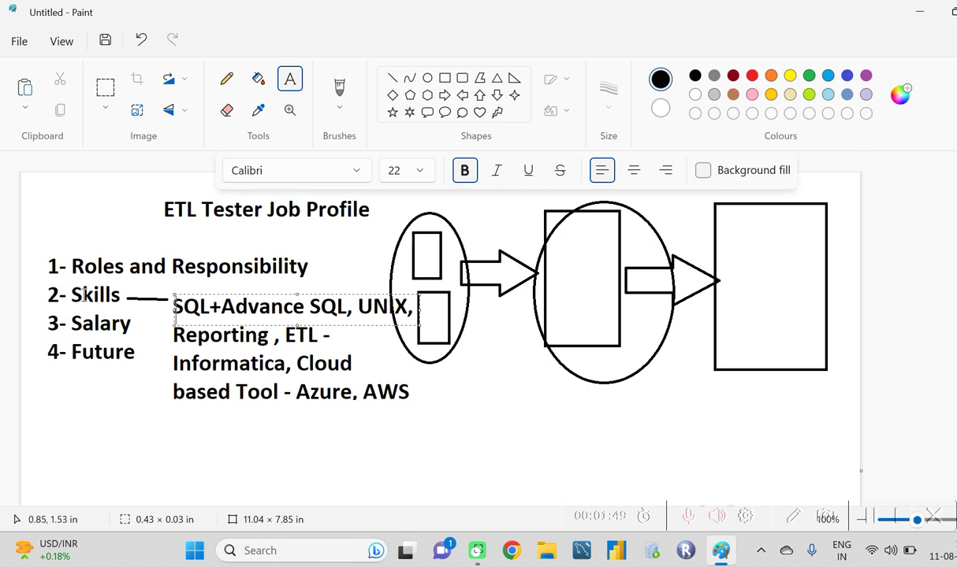
click(75, 294)
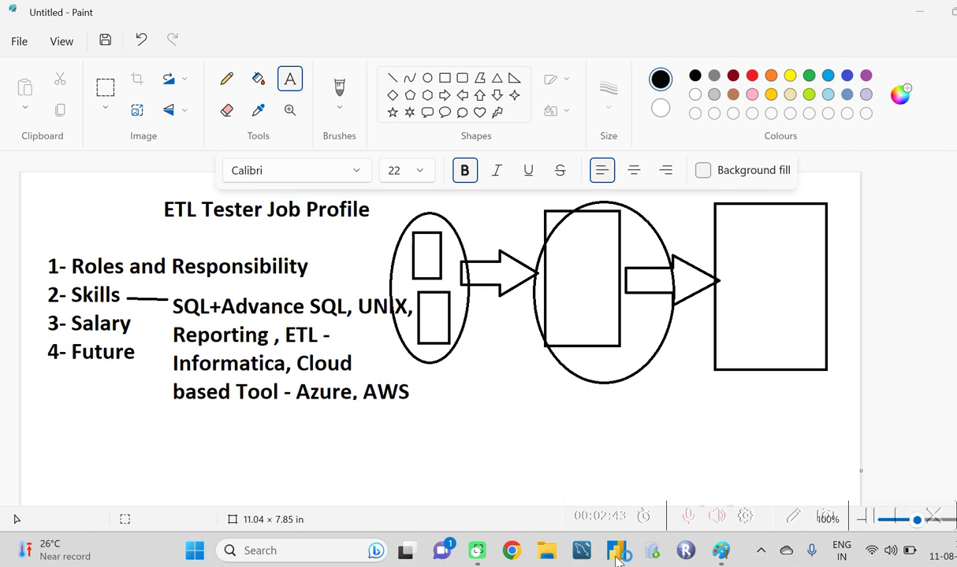
- Launch Power BI Desktop from the taskbar, closing its welcome screen and e-mail sign-up form
click(617, 557)
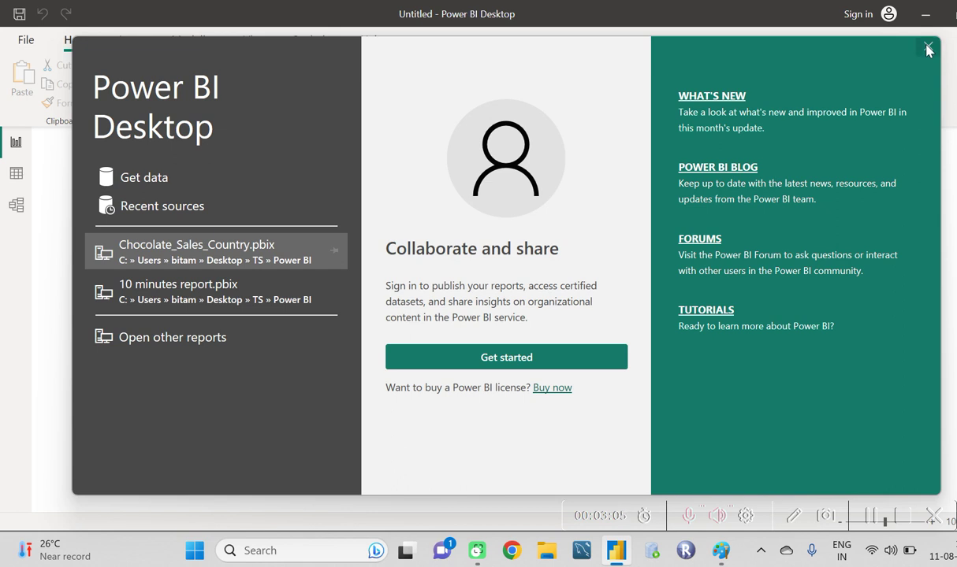
click(928, 48)
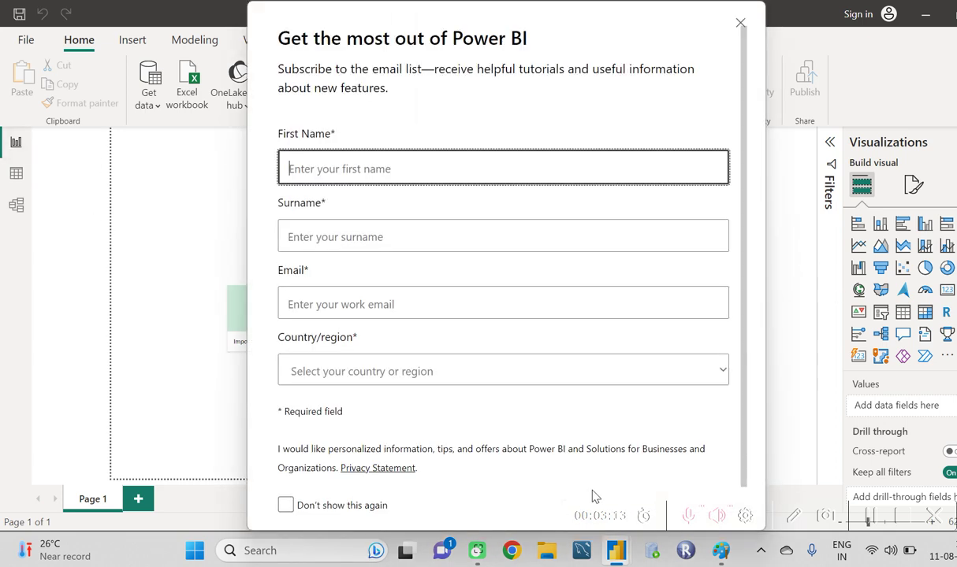
click(738, 24)
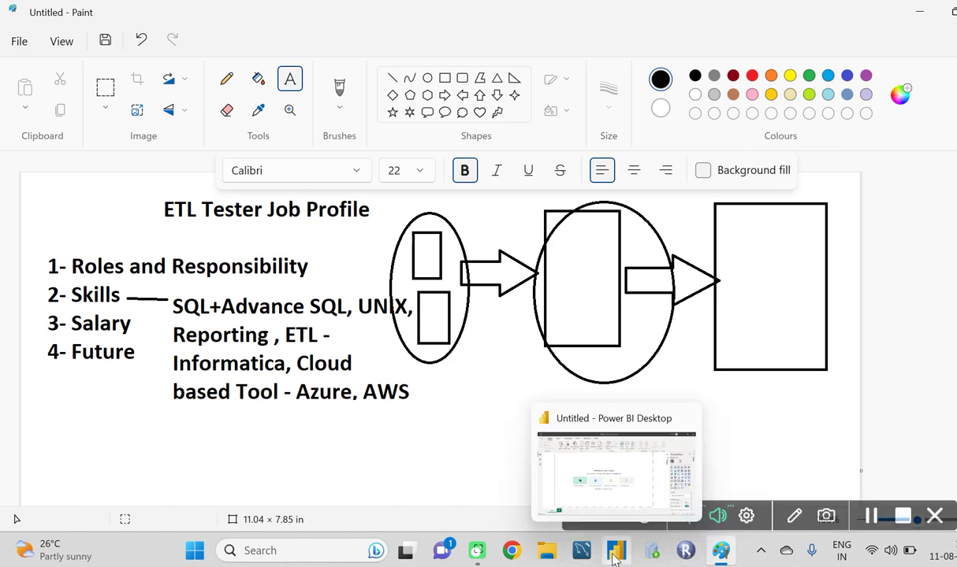
click(451, 461)
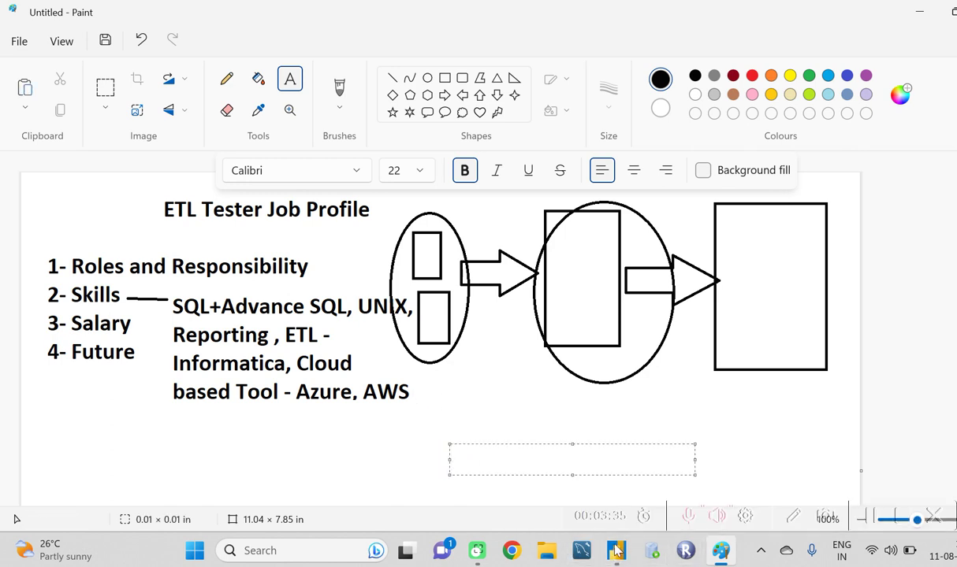
mouse_move(615, 557)
click(189, 364)
click(189, 364)
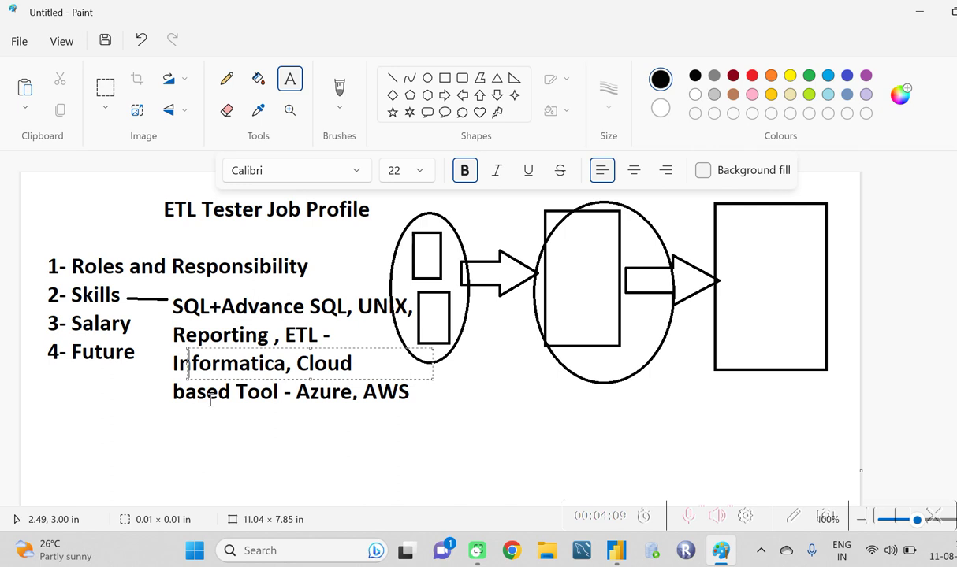
click(199, 406)
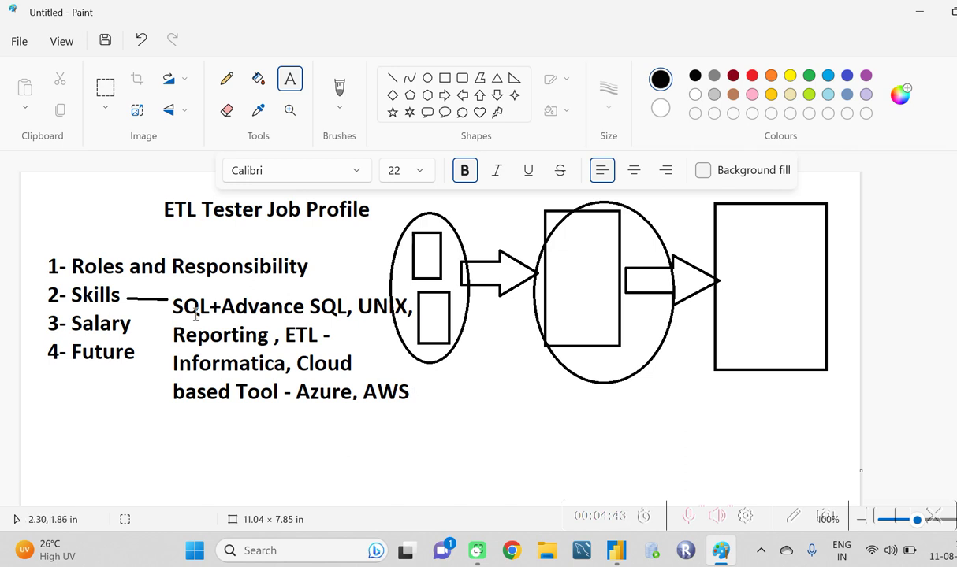
- Draw a rectangle around the skills note, then a narrow rectangle left of the title
click(444, 78)
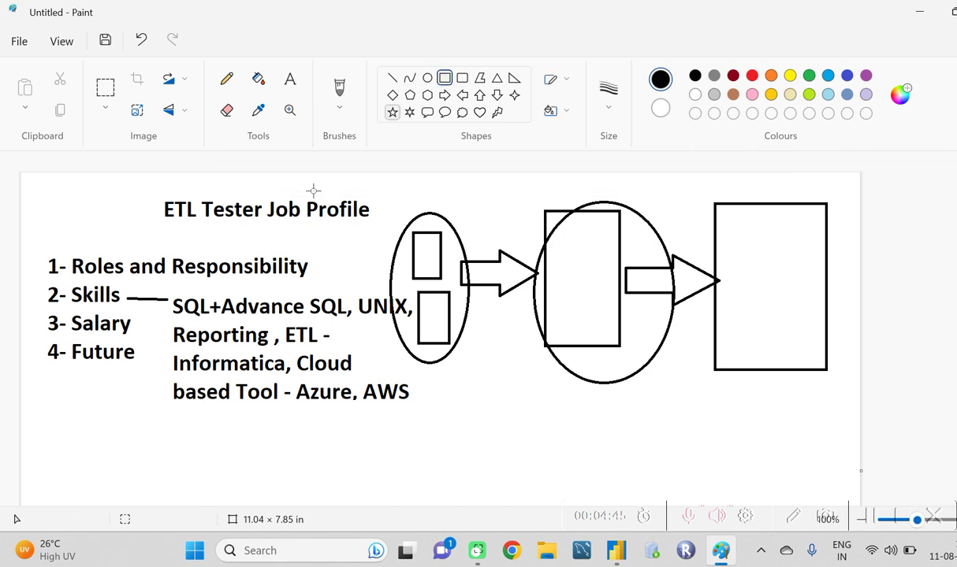
mouse_move(164, 293)
mouse_down()
mouse_move(469, 379)
mouse_move(439, 432)
mouse_move(444, 424)
mouse_up()
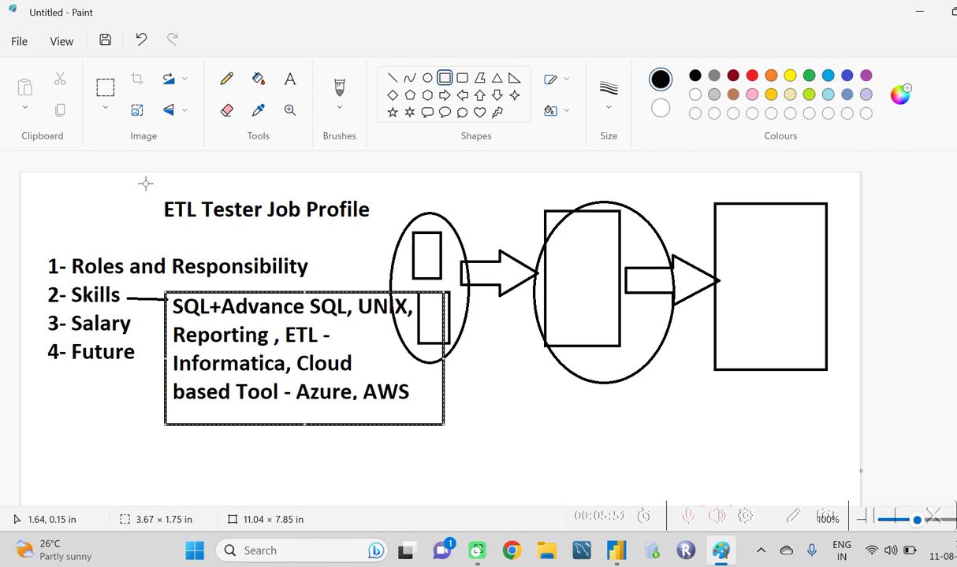
mouse_move(144, 184)
mouse_down()
mouse_move(211, 210)
mouse_move(158, 226)
mouse_move(139, 210)
mouse_up()
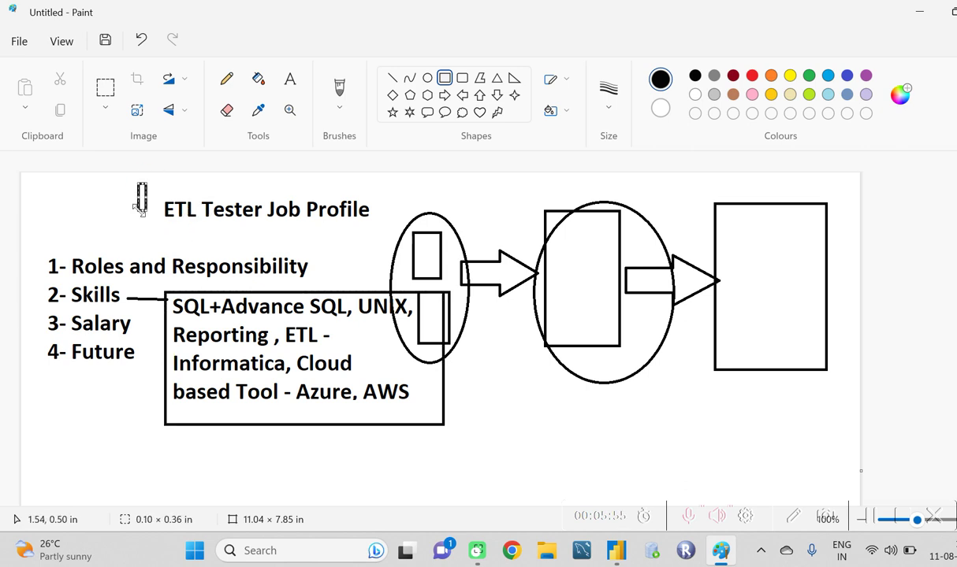